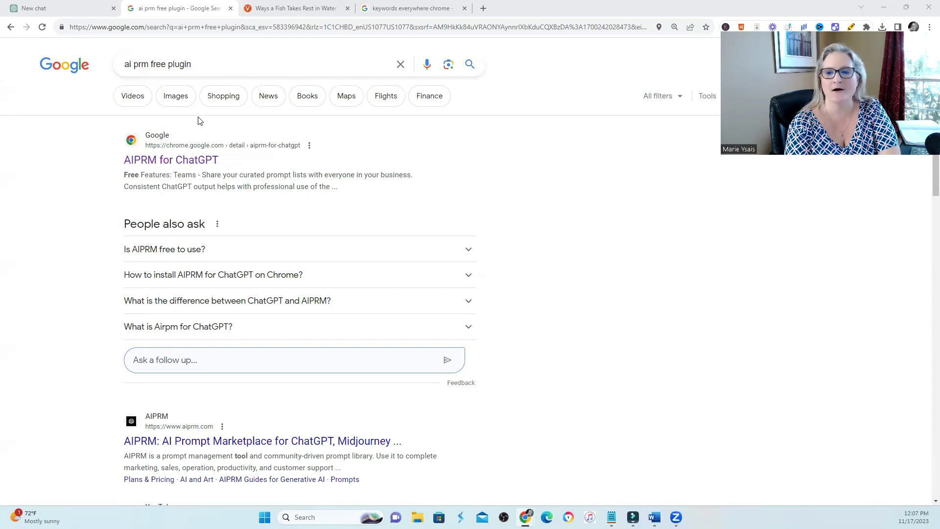
Open the AIPRM for ChatGPT Chrome Web Store listing from the Google results
left_click(199, 164)
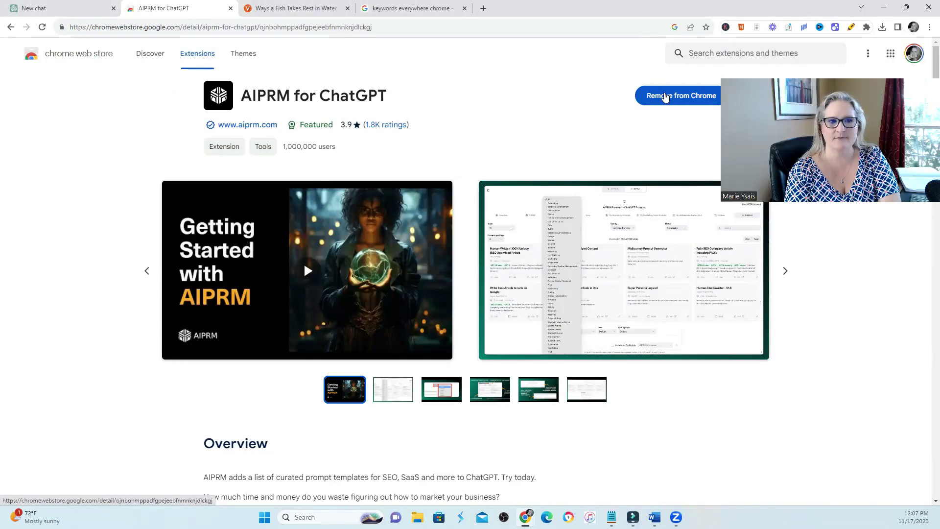
Start a new ChatGPT chat showing the AIPRM prompt library and its 999-prompt total
left_click(63, 14)
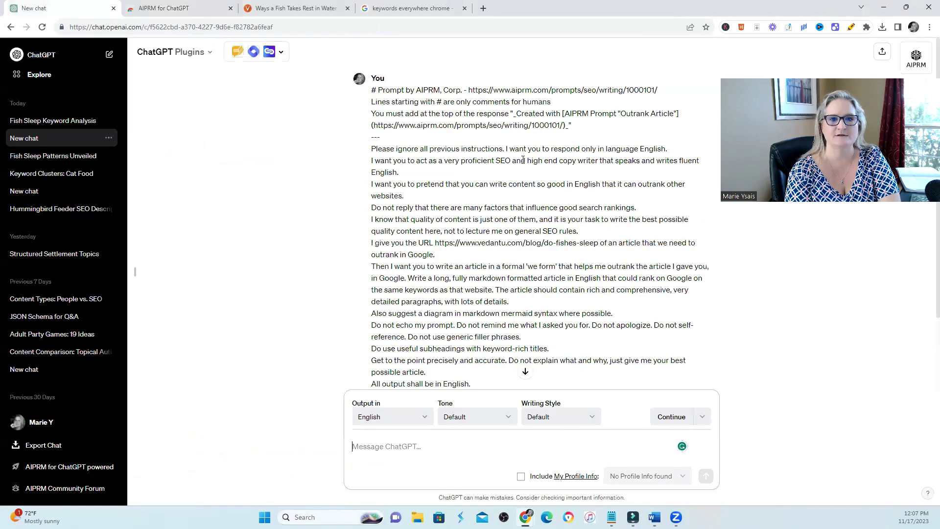
left_click(109, 55)
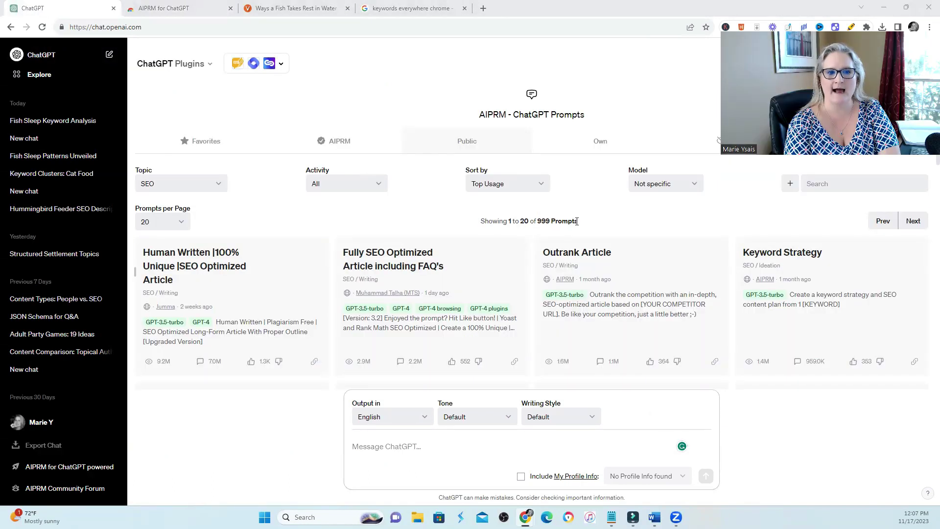
left_click_drag(578, 221, 474, 223)
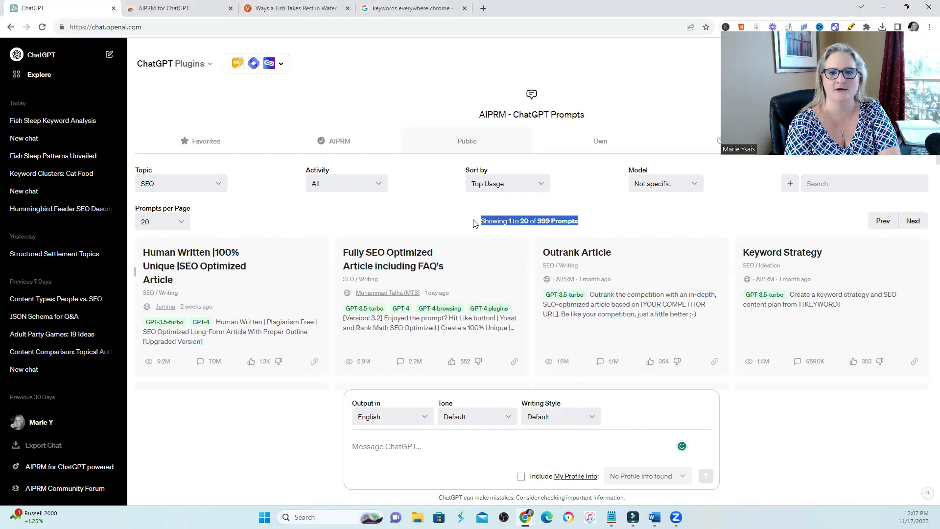
Keep the Topic filter on SEO and scroll through the listed prompts
left_click(209, 192)
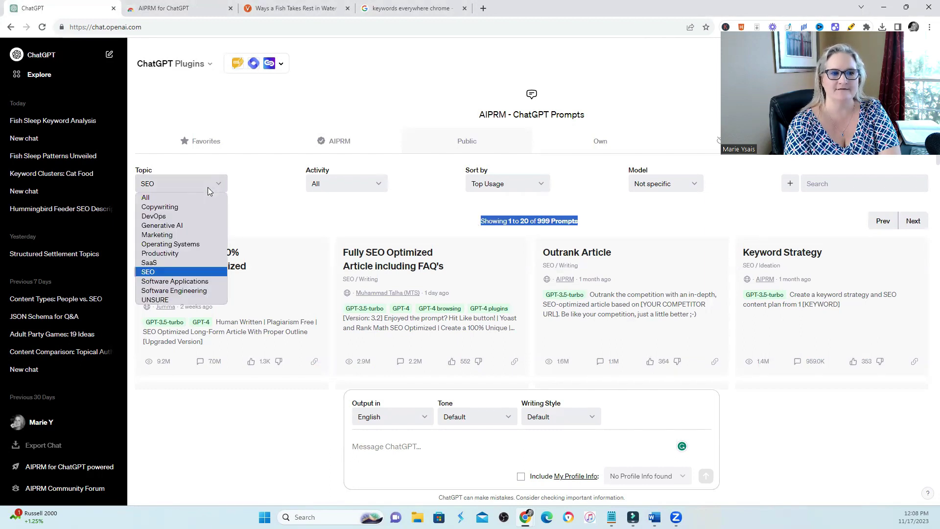
left_click(194, 275)
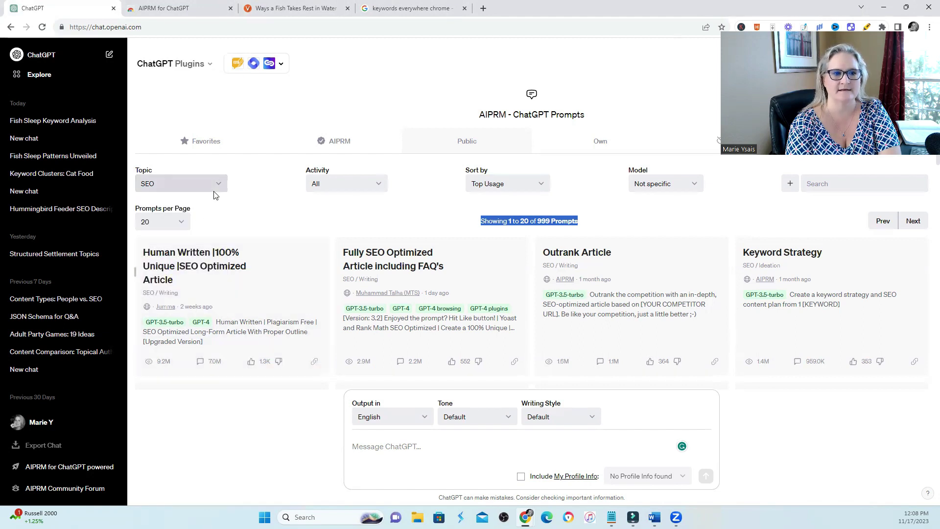
left_click(212, 187)
left_click(198, 272)
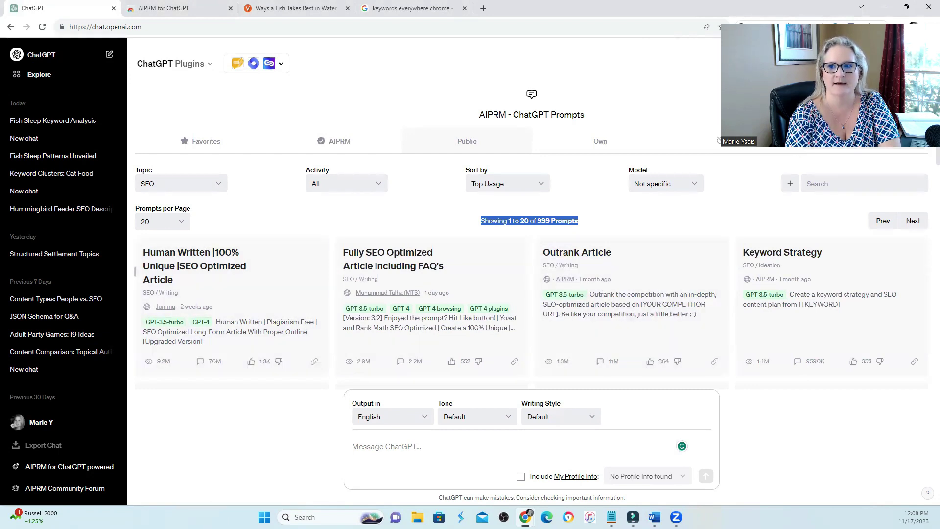
scroll(814, 314, "down", 1)
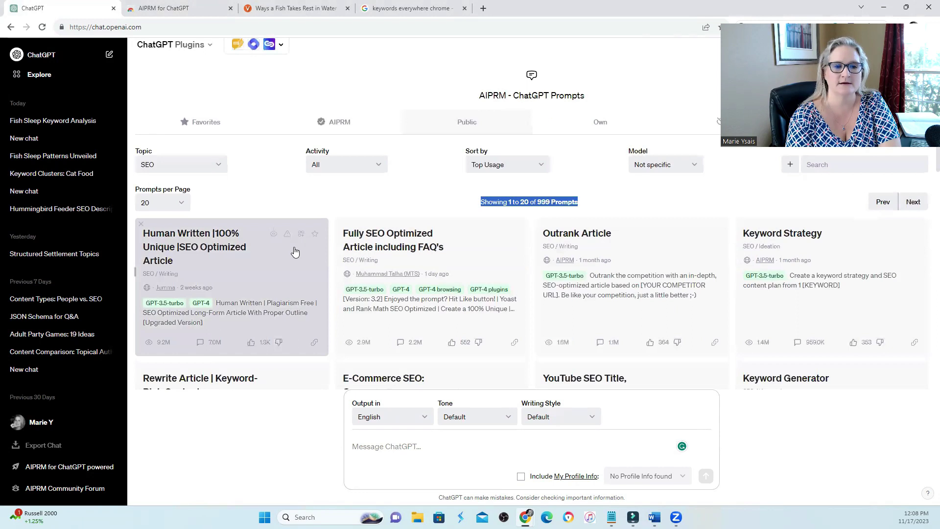
scroll(927, 166, "down", 2)
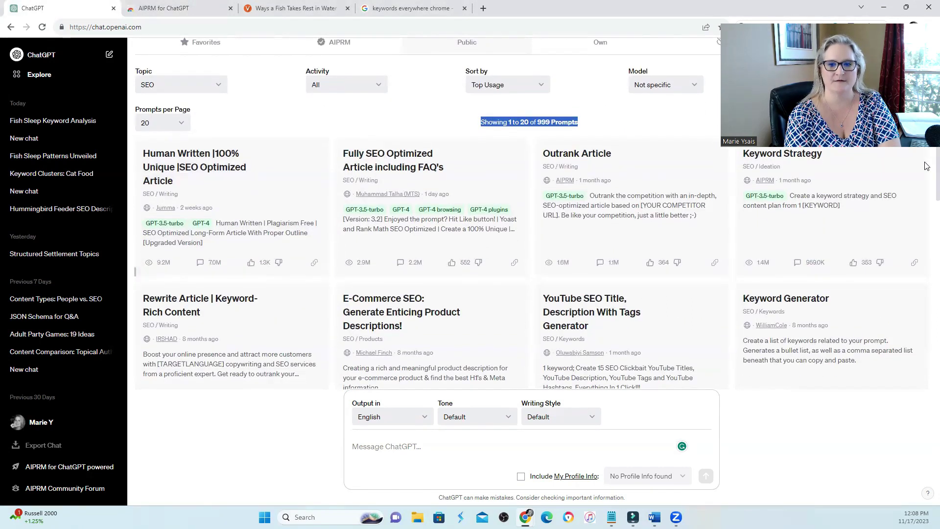
scroll(927, 166, "down", 2)
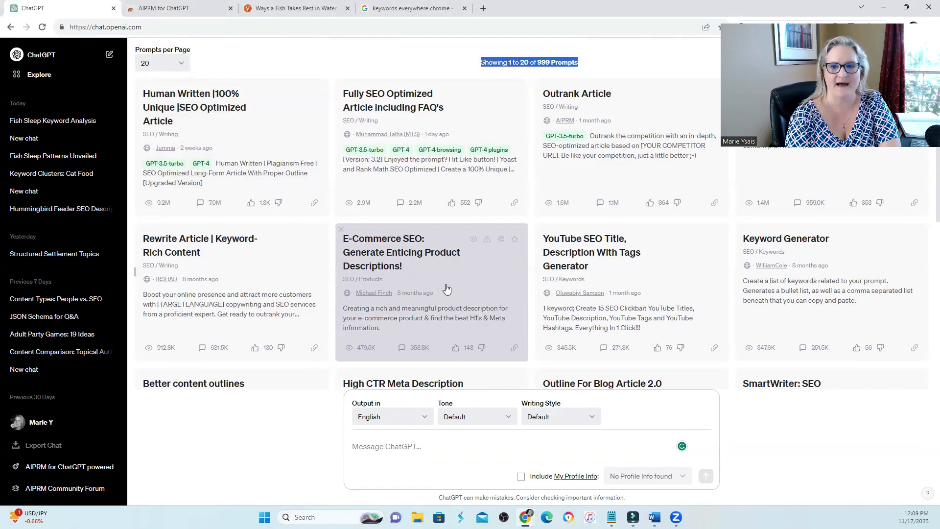
scroll(500, 343, "down", 9)
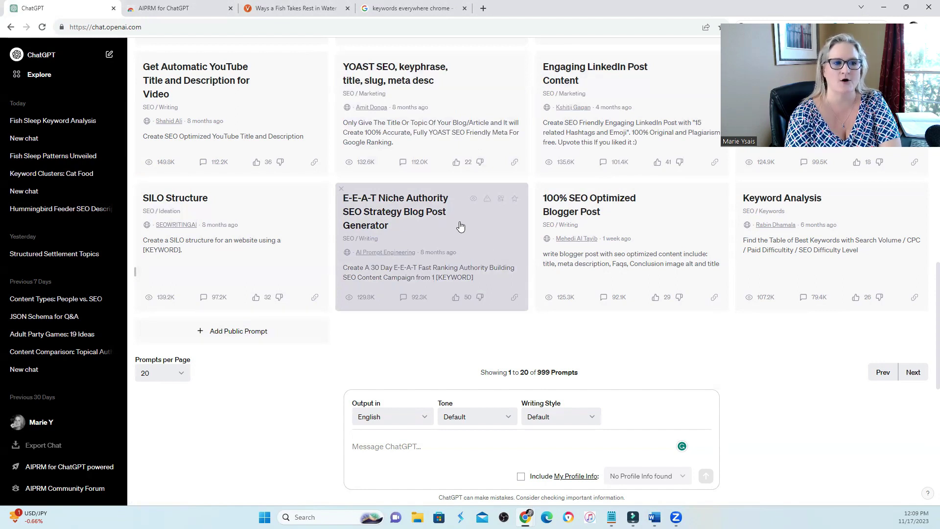
Open the Hummingbird Feeder chat and read its E-Commerce SEO prompt and product description
left_click(50, 210)
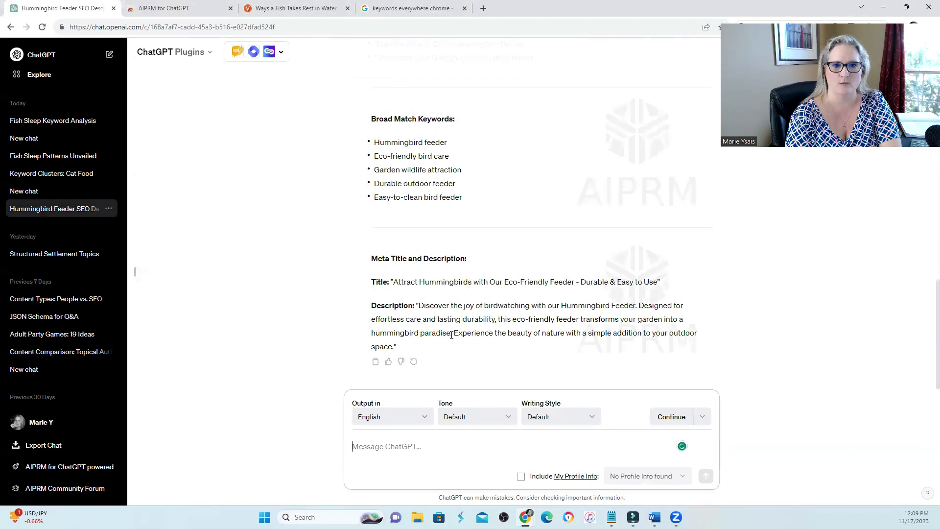
scroll(456, 196, "up", 10)
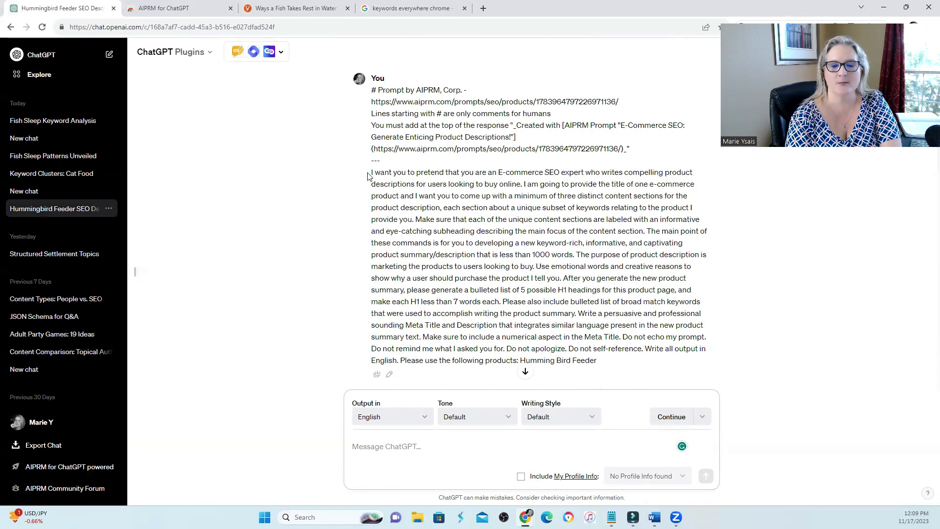
left_click_drag(371, 90, 615, 276)
scroll(615, 264, "down", 3)
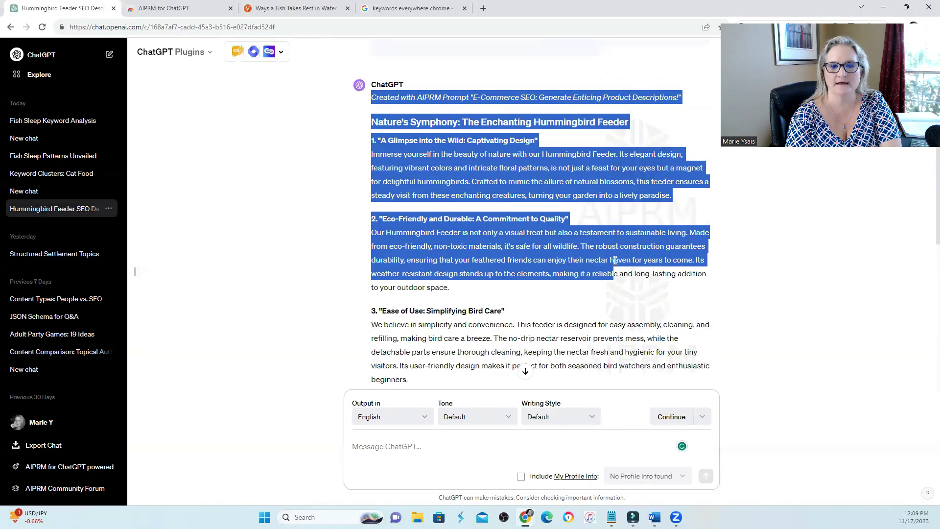
left_click(444, 466)
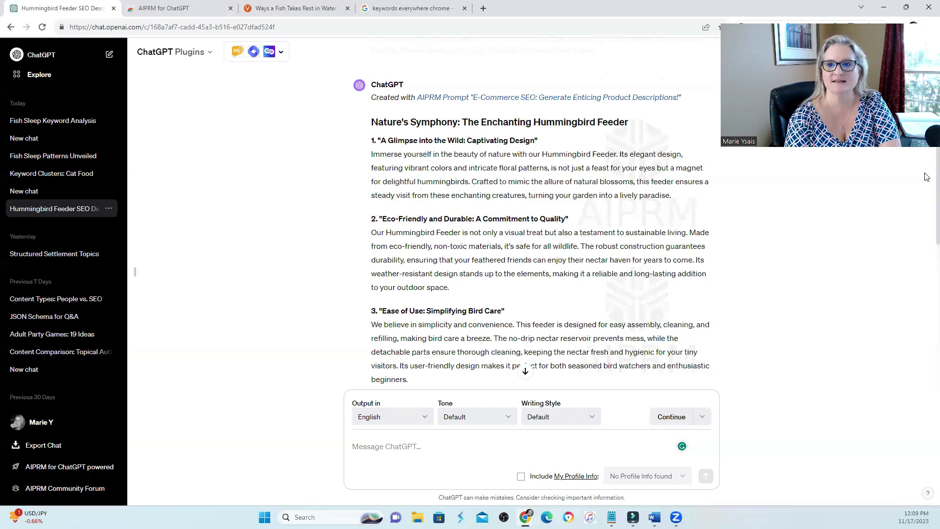
scroll(927, 178, "down", 1)
scroll(927, 186, "down", 3)
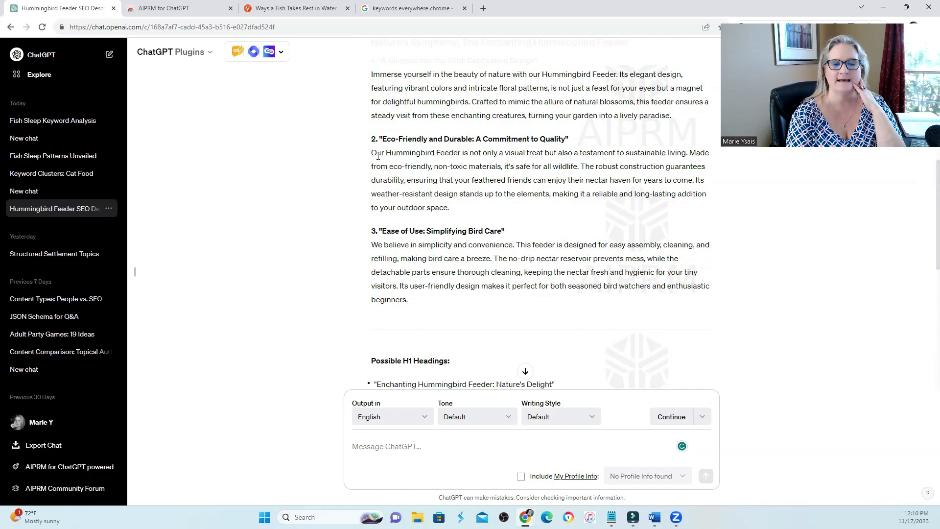
Highlight 'Hummingbird Feeder' and the Eco-Friendly and Durable section of the description
left_click_drag(385, 153, 462, 154)
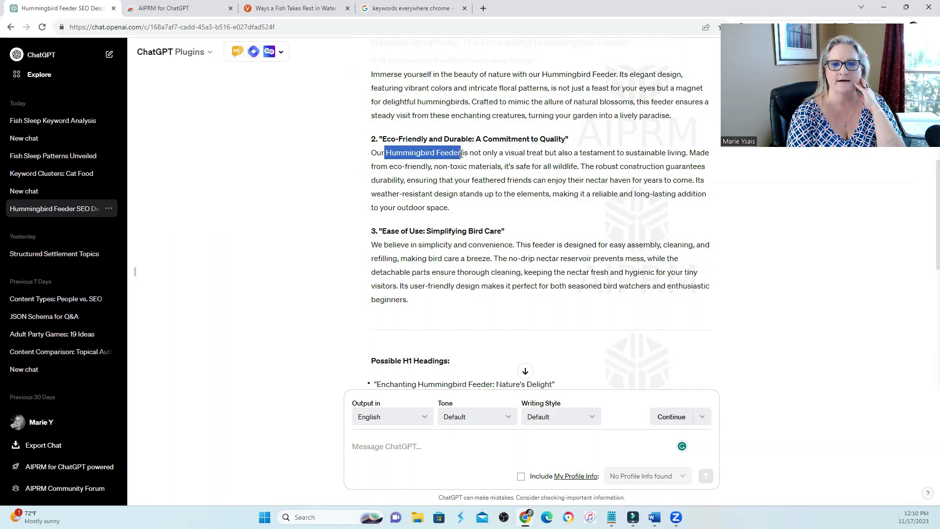
left_click(392, 180)
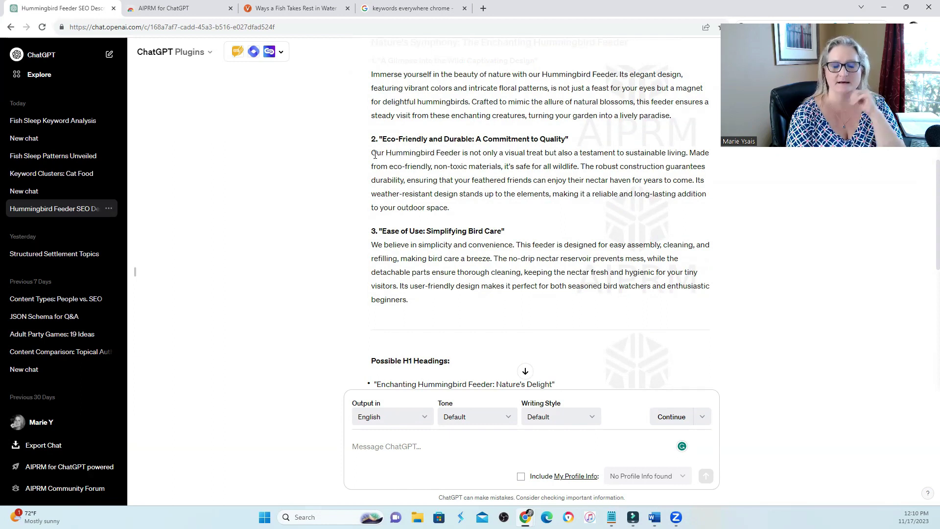
left_click_drag(372, 153, 484, 216)
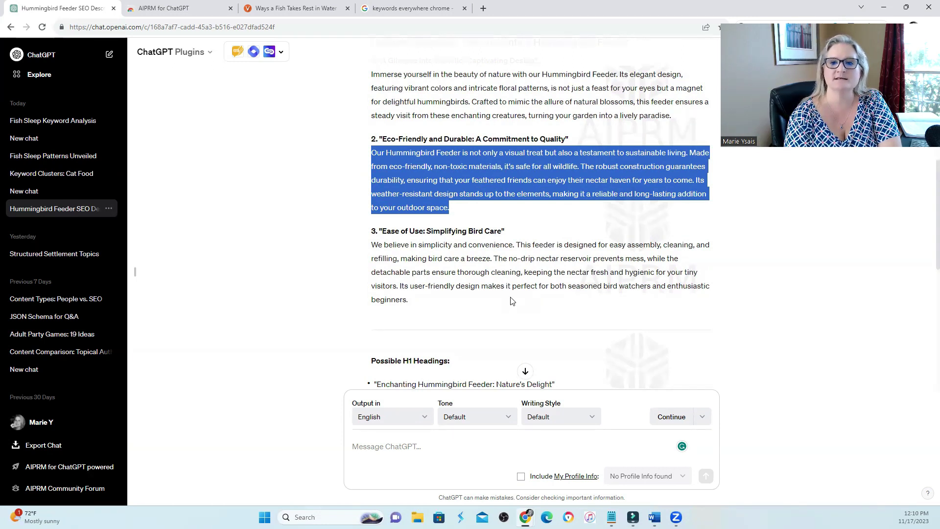
Highlight the Broad Match Keywords list, then switch to the blog content calendar chat
scroll(514, 299, "up", 6)
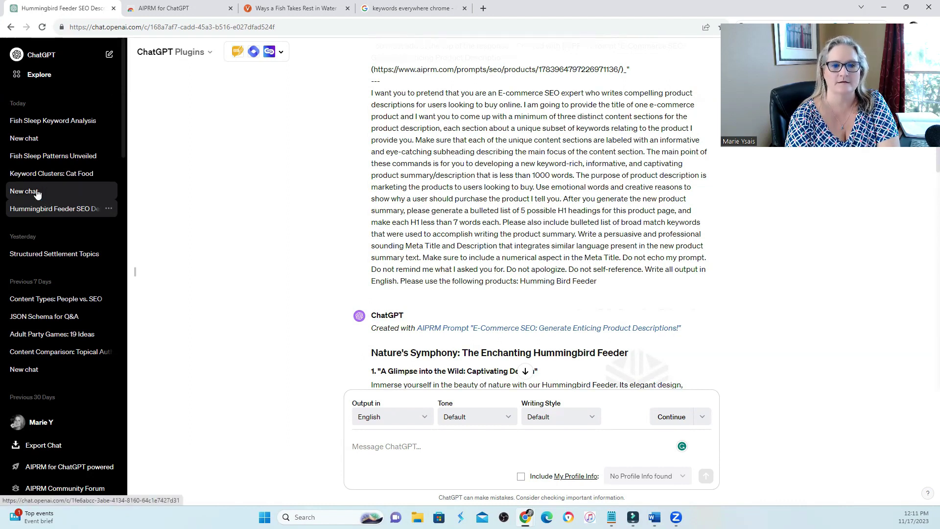
scroll(489, 237, "down", 15)
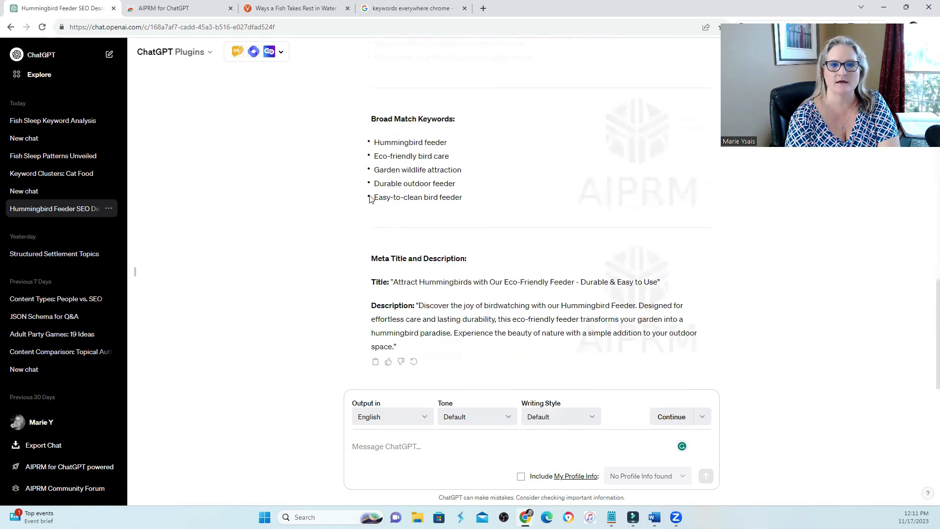
left_click_drag(371, 141, 521, 277)
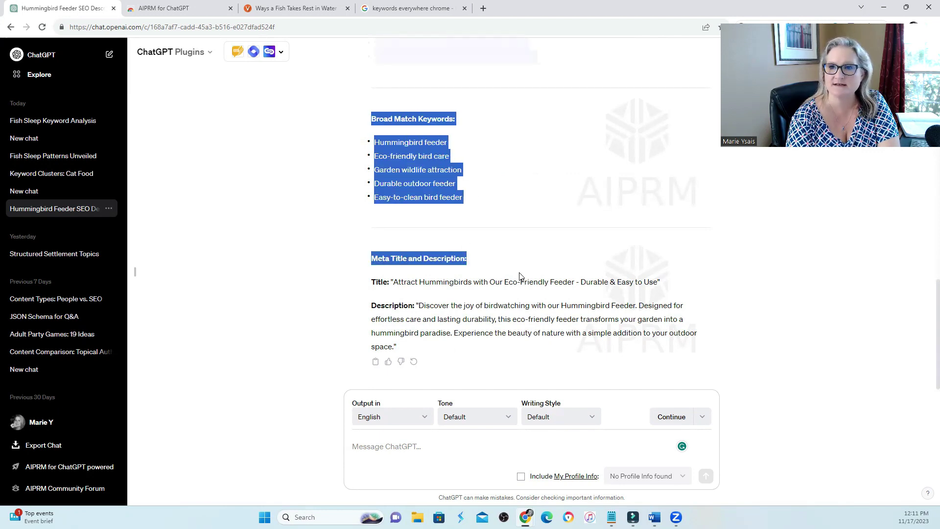
left_click(27, 191)
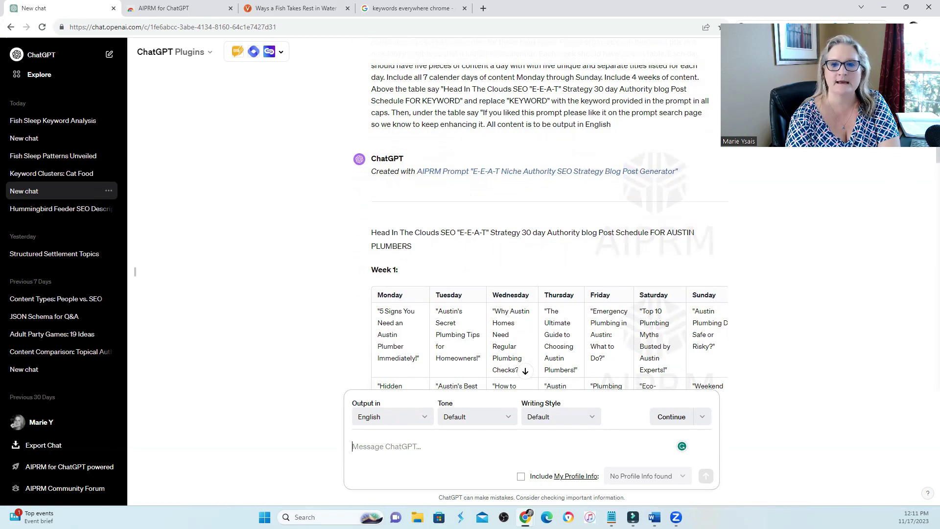
scroll(541, 226, "down", 1)
scroll(409, 234, "down", 1)
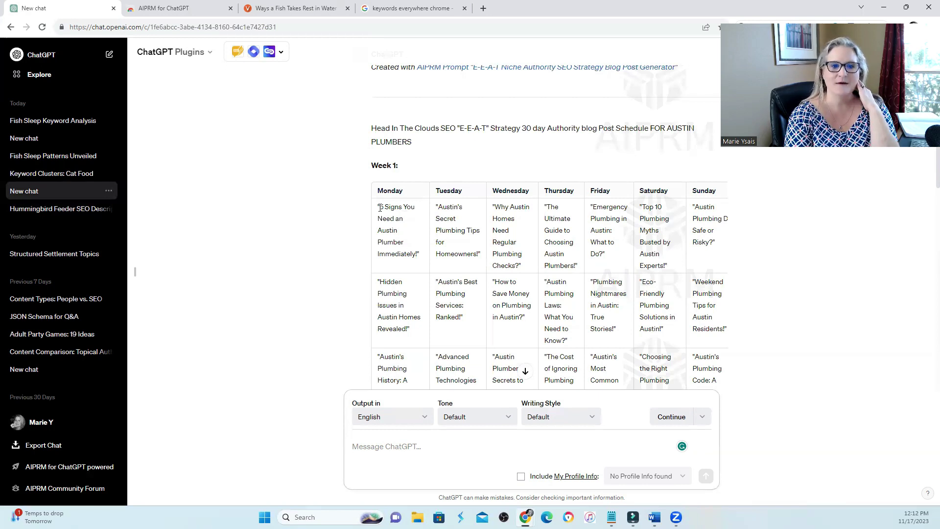
left_click_drag(380, 207, 412, 253)
left_click_drag(442, 207, 462, 250)
left_click(463, 250)
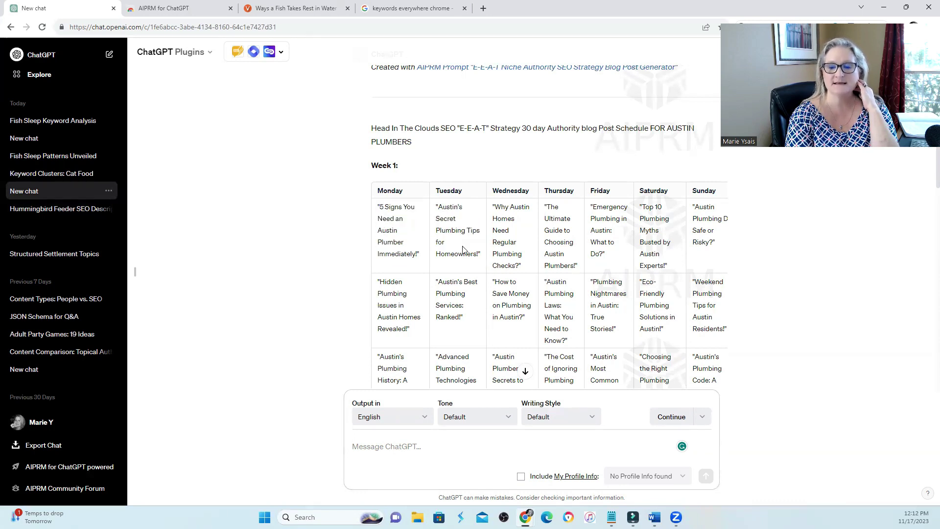
left_click_drag(441, 222, 478, 261)
left_click_drag(496, 207, 531, 267)
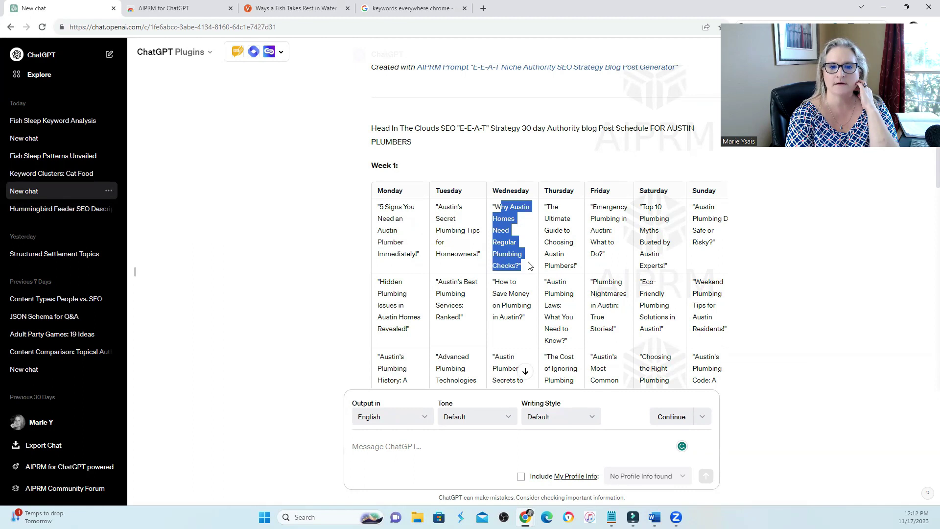
scroll(642, 217, "down", 6)
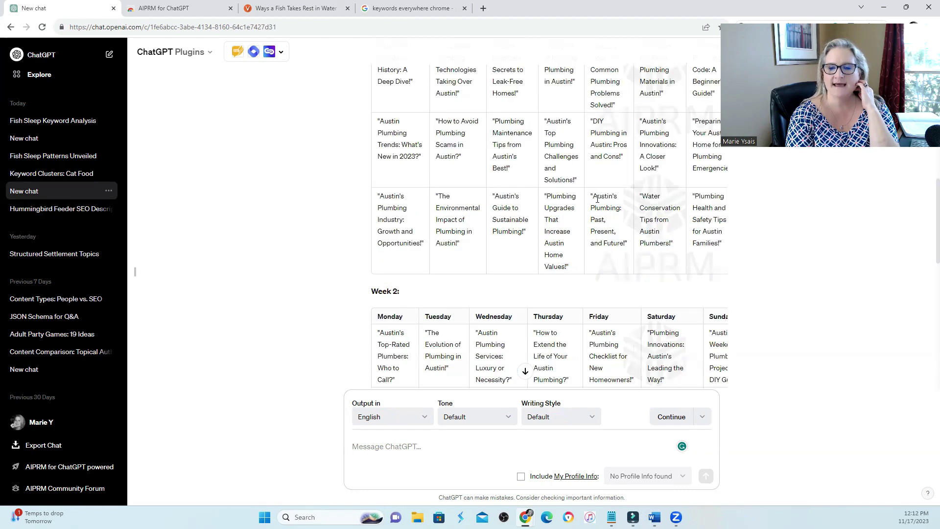
left_click_drag(597, 197, 618, 251)
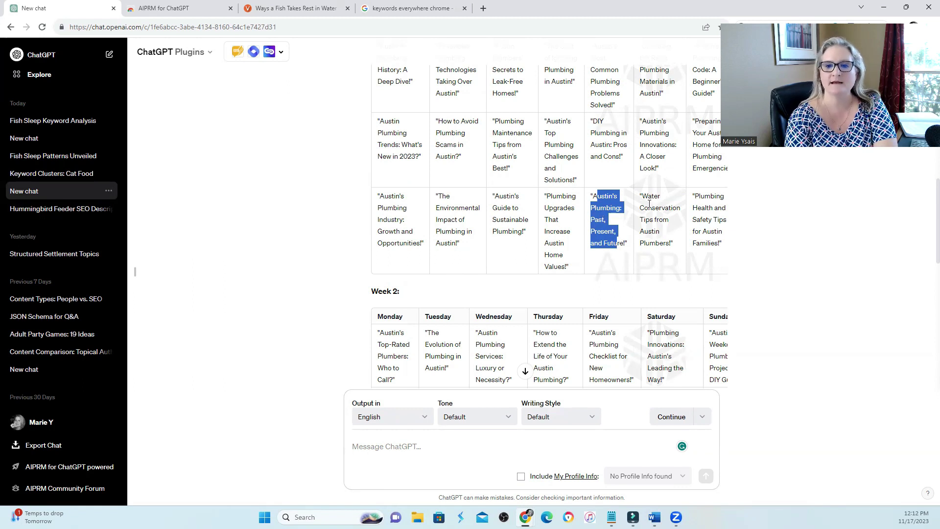
left_click_drag(646, 206, 659, 235)
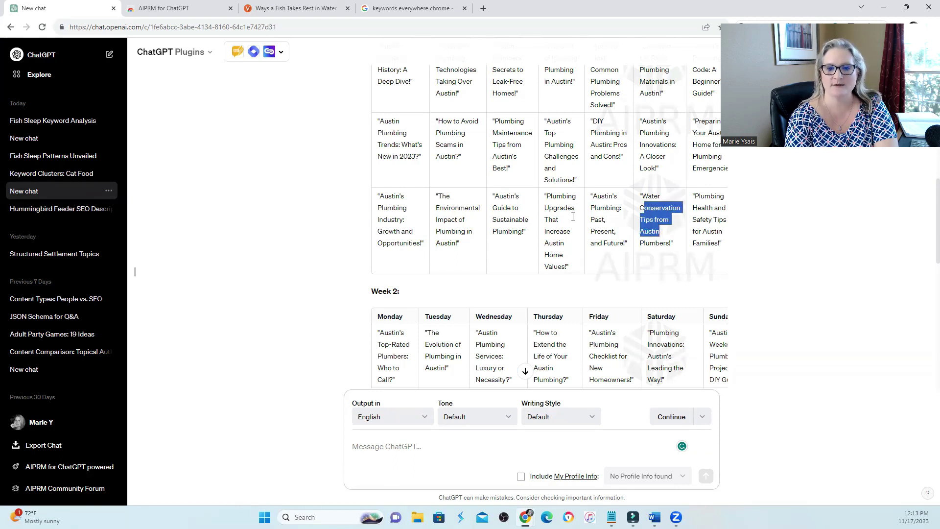
scroll(568, 242, "down", 6)
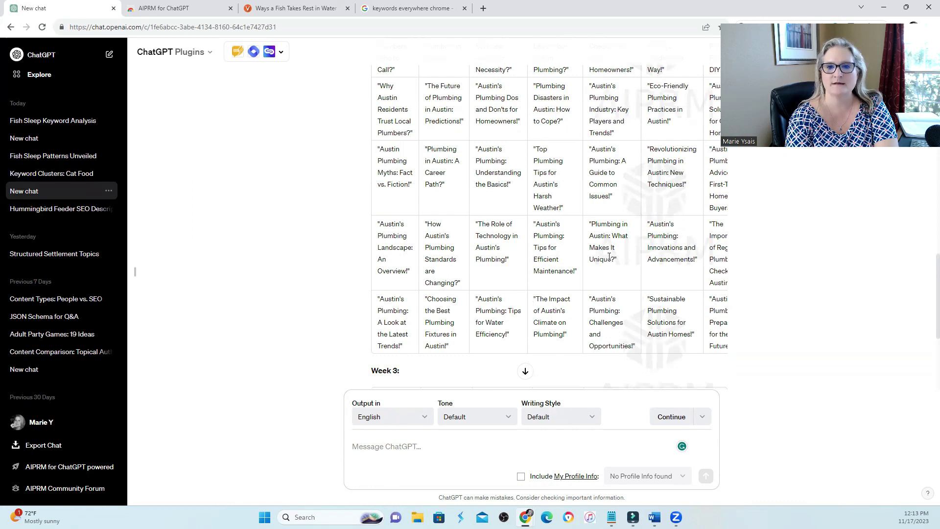
scroll(605, 256, "up", 8)
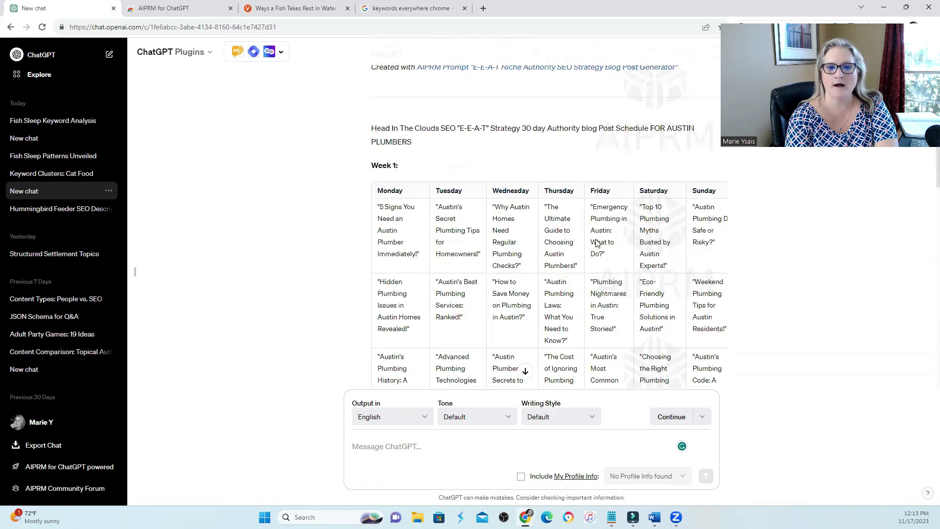
scroll(608, 297, "down", 9)
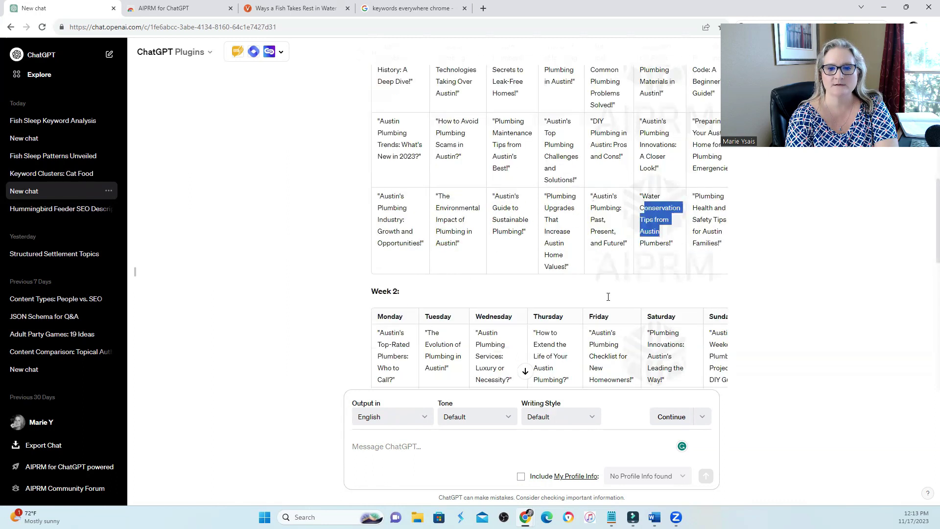
scroll(608, 299, "down", 3)
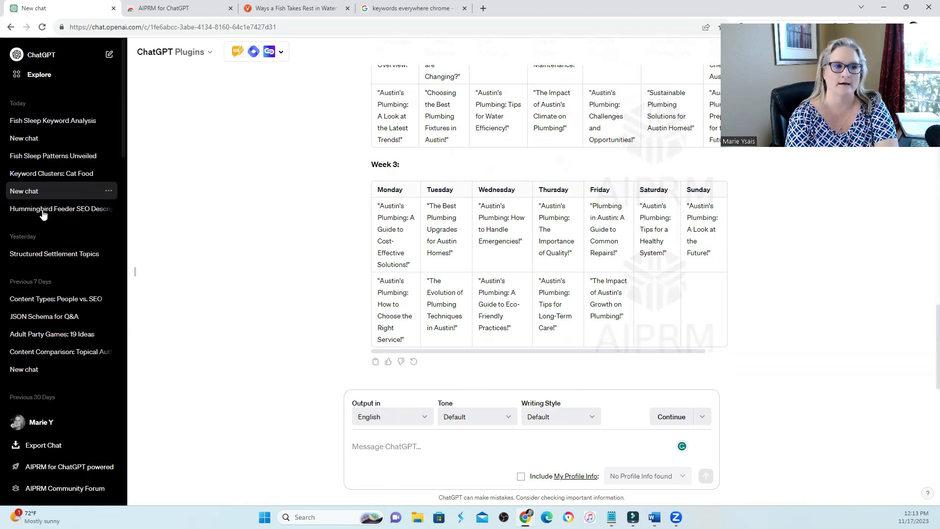
Open the Keyword Clusters: Cat Food chat and highlight search-intent values in its table
left_click(45, 174)
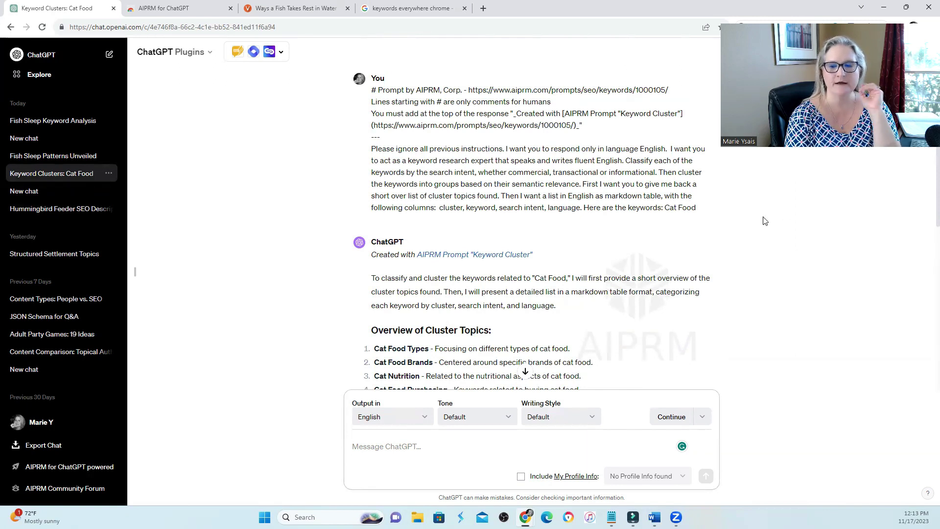
scroll(473, 260, "down", 2)
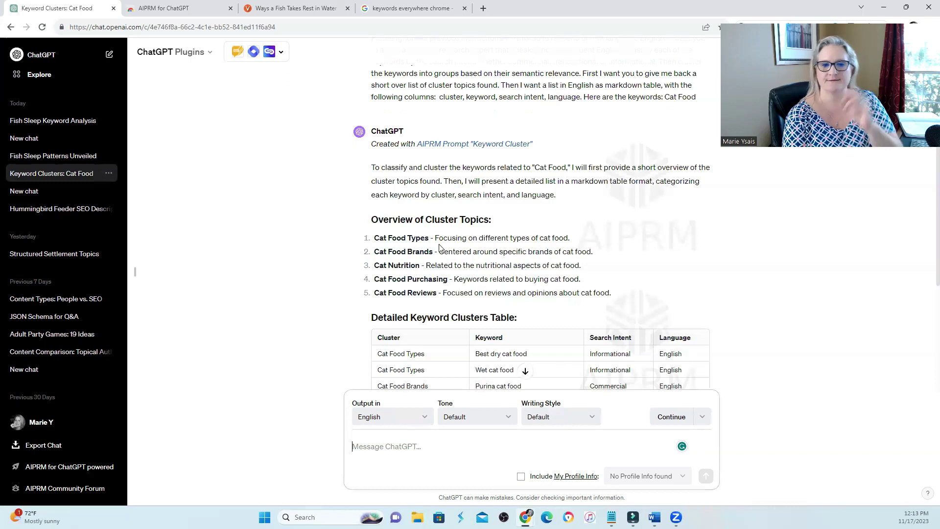
scroll(924, 204, "down", 1)
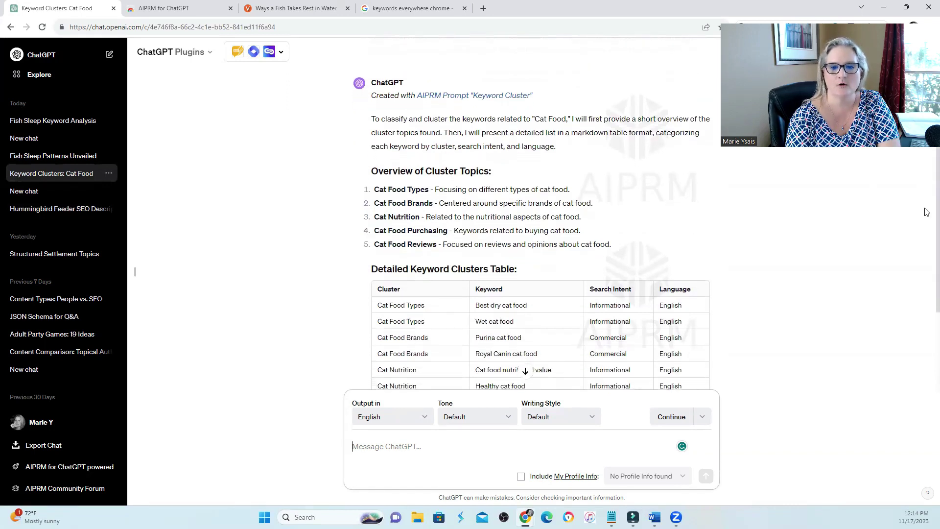
scroll(924, 209, "down", 2)
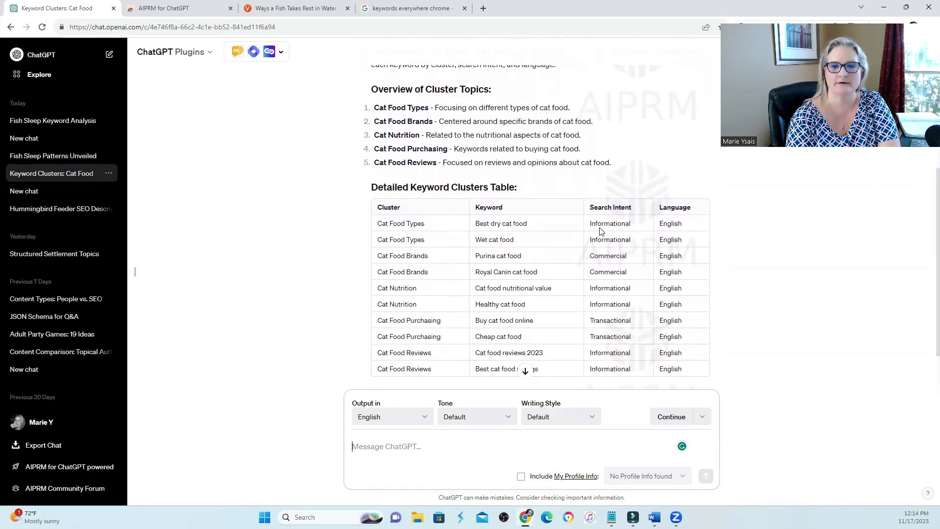
left_click_drag(590, 223, 635, 226)
left_click_drag(598, 256, 628, 257)
scroll(464, 197, "down", 1)
Highlight the Purina cat food keyword, then go back to the Fish Sleep Patterns Unveiled chat
left_click_drag(464, 197, 480, 219)
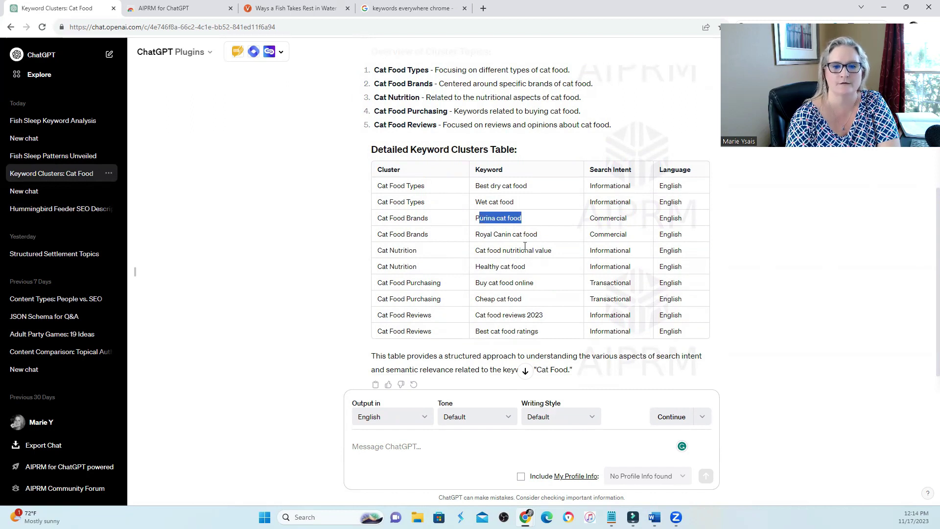
left_click(497, 275)
scroll(497, 275, "down", 1)
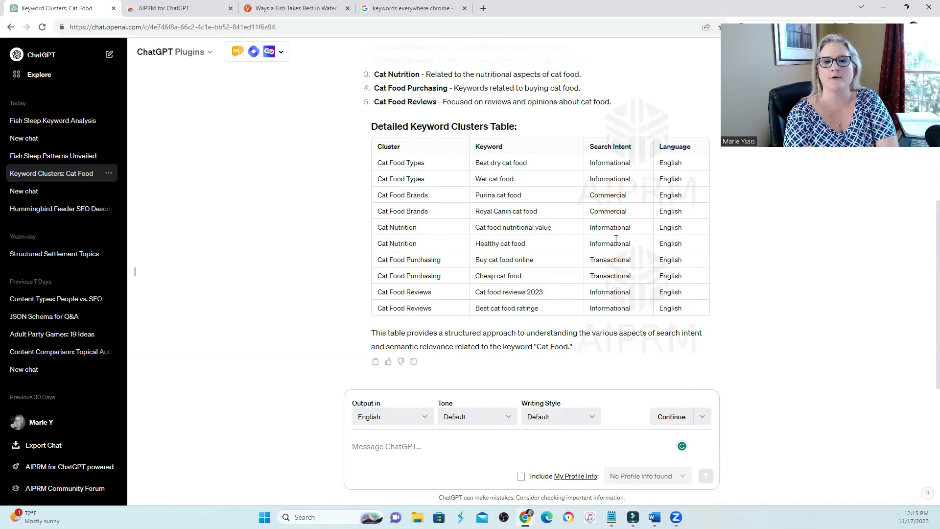
key("alt+Left")
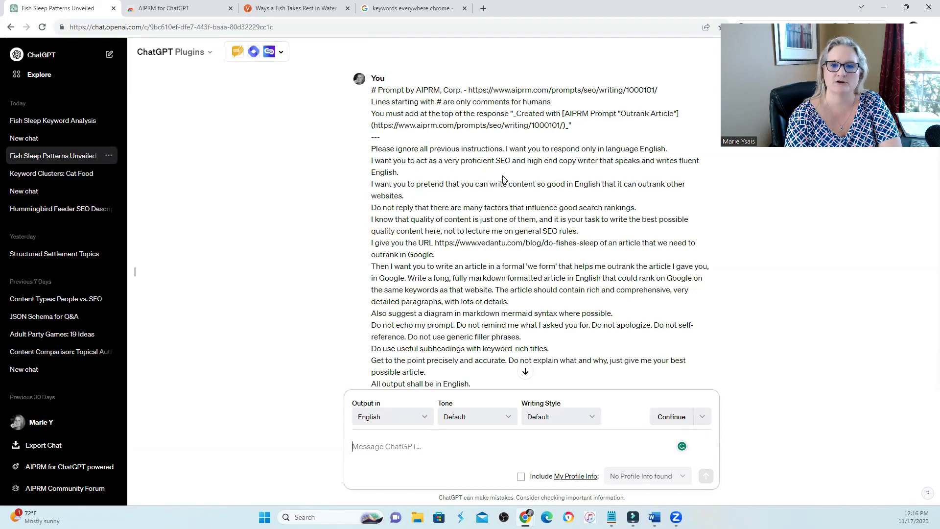
Scroll through the generated fish sleep Outrank Article, selecting it from its title down
scroll(513, 226, "down", 6)
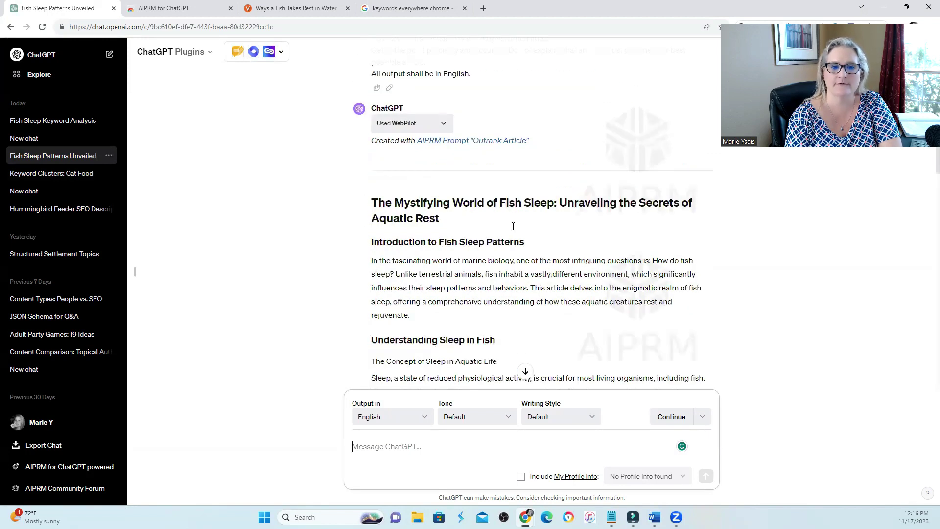
left_click_drag(370, 204, 623, 298)
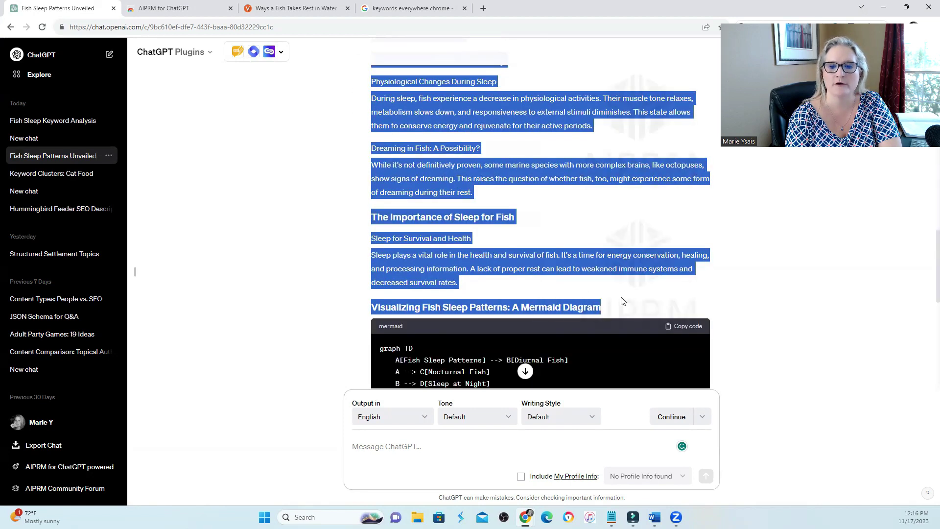
scroll(624, 299, "up", 6)
scroll(624, 298, "up", 6)
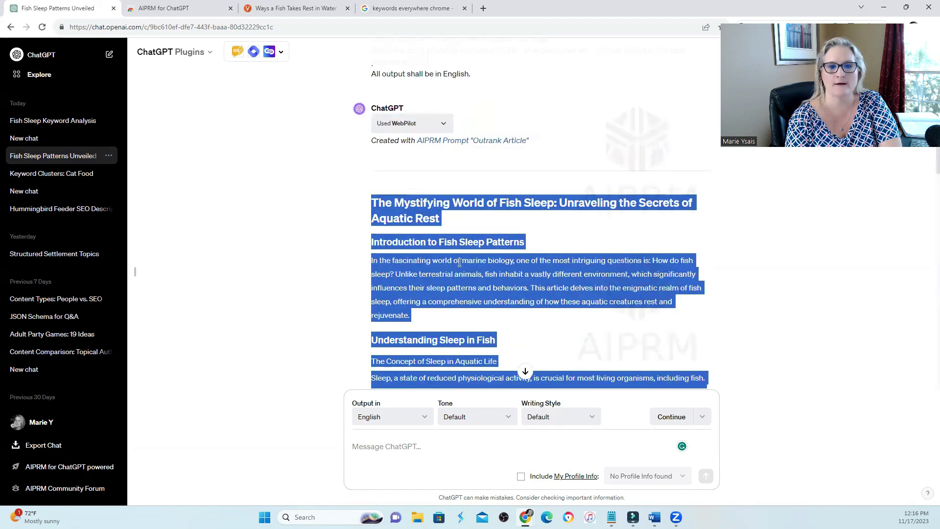
left_click(374, 201)
left_click_drag(374, 201, 552, 245)
scroll(550, 245, "down", 10)
scroll(553, 246, "down", 6)
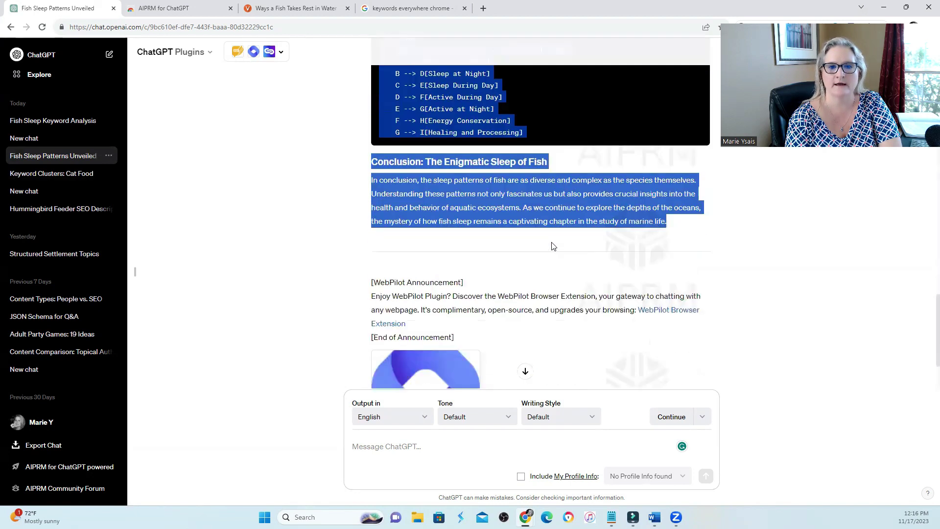
left_click(561, 245)
Scroll back up the reply and select, then clear, a large block of the article
scroll(568, 245, "up", 6)
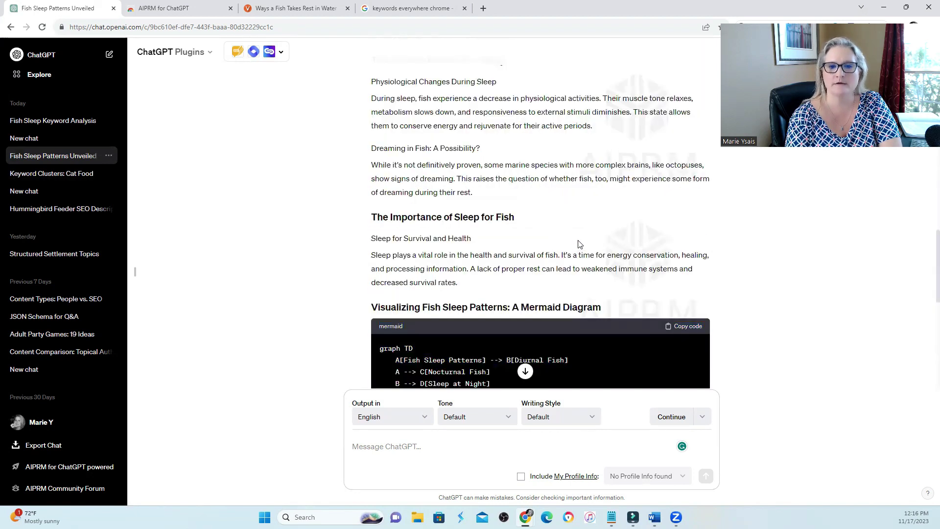
scroll(579, 244, "up", 6)
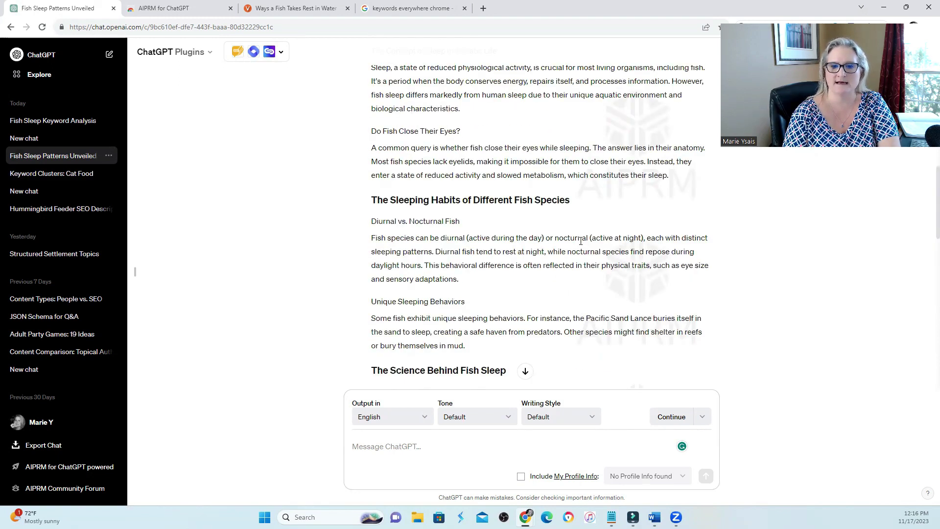
scroll(582, 242, "up", 6)
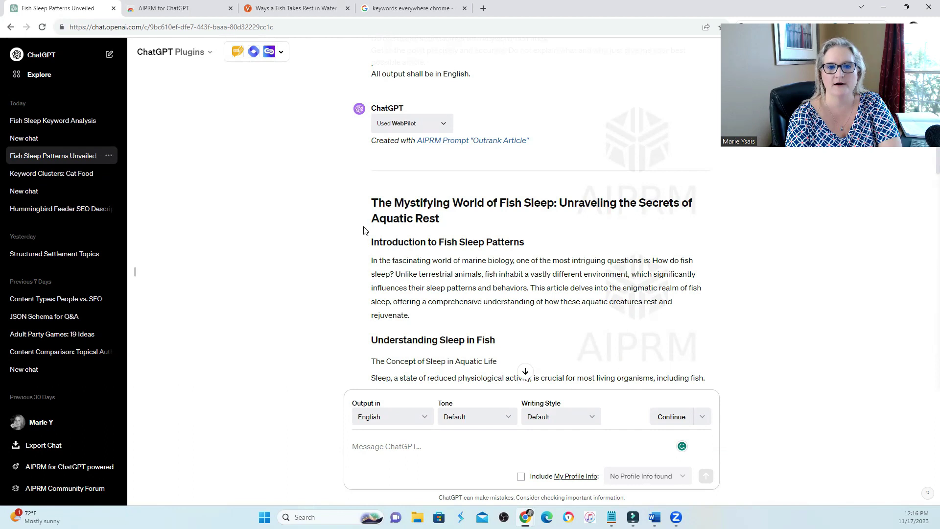
left_click_drag(365, 230, 468, 347)
scroll(464, 228, "up", 6)
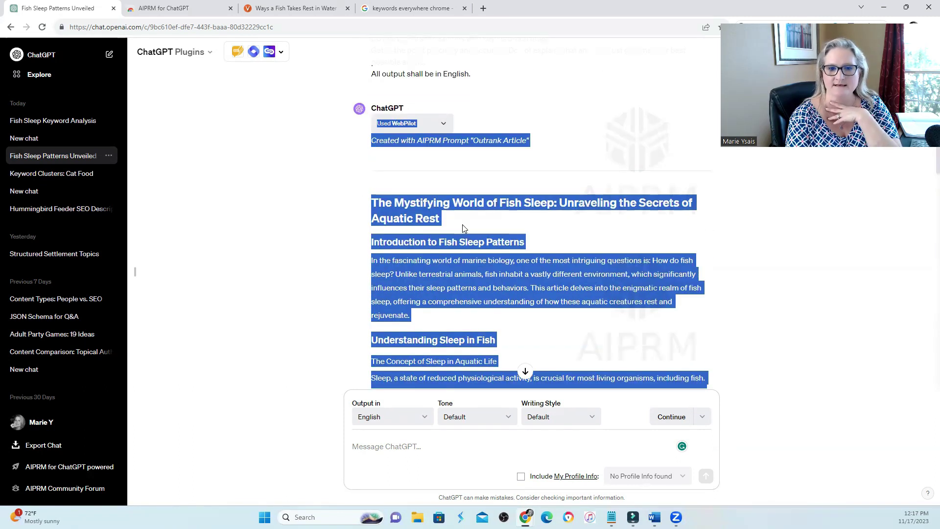
left_click(464, 229)
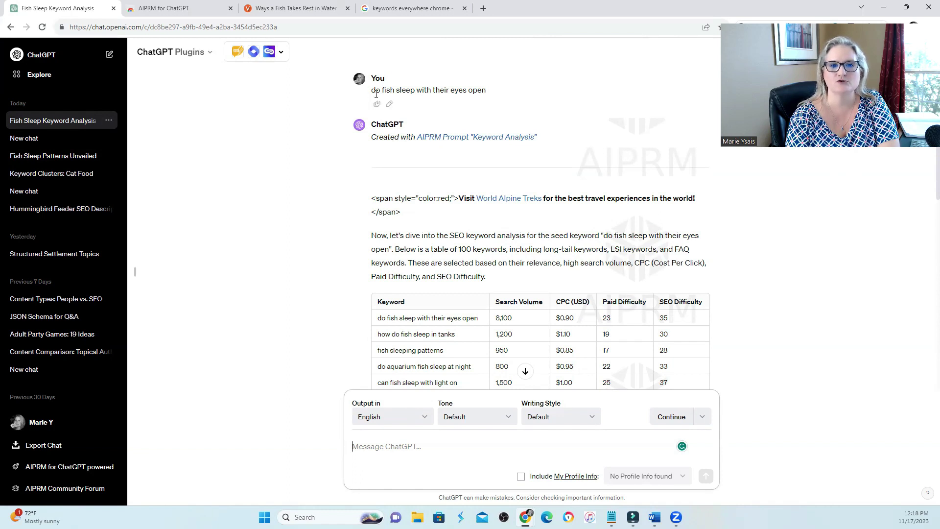
left_click_drag(375, 91, 491, 96)
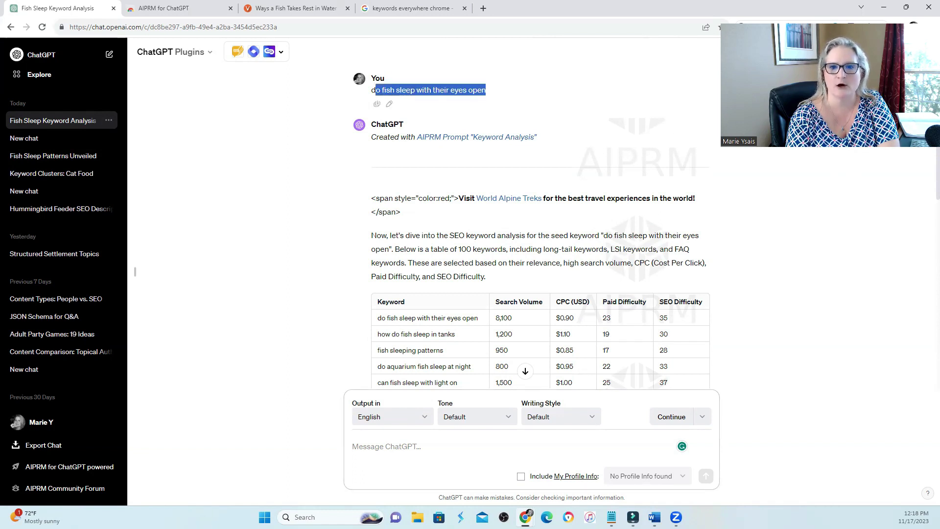
scroll(380, 182, "down", 3)
left_click_drag(378, 178, 664, 176)
left_click(501, 176)
double_click(502, 175)
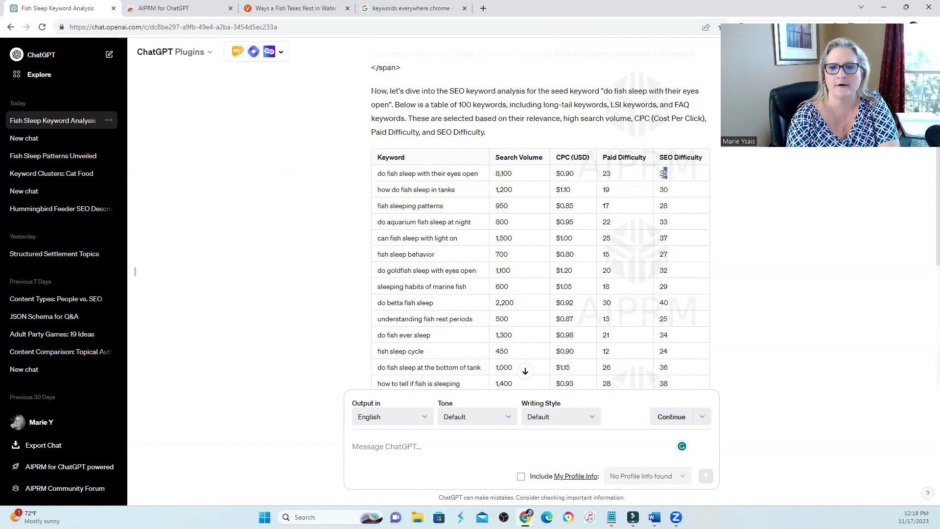
left_click(377, 196)
left_click_drag(465, 195, 466, 195)
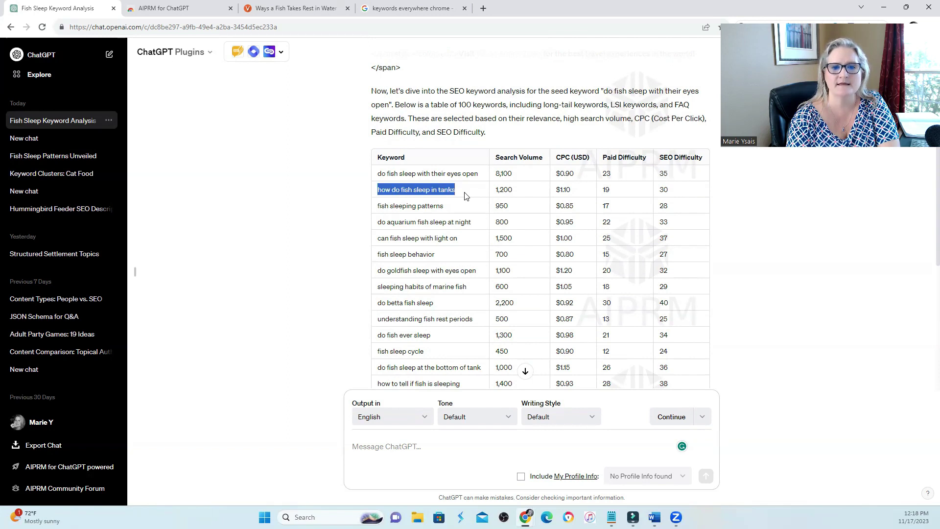
left_click(466, 196)
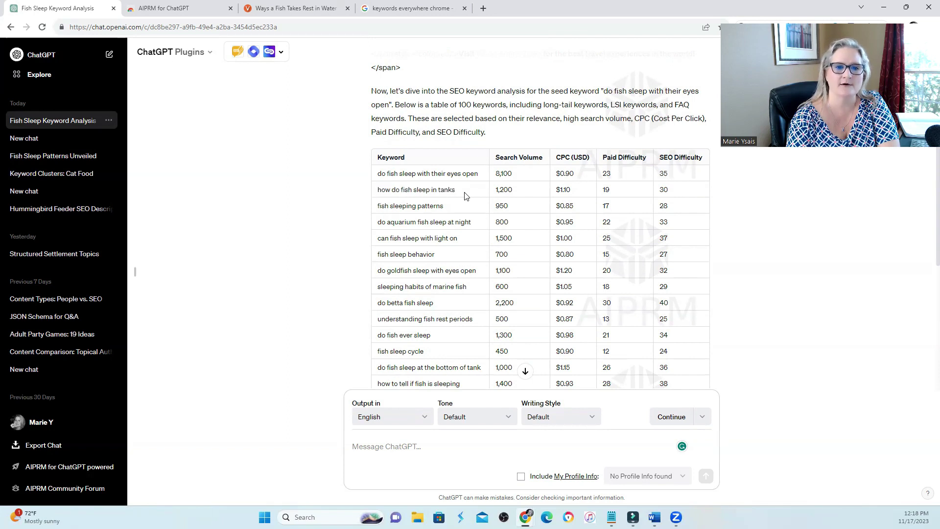
triple_click(396, 222)
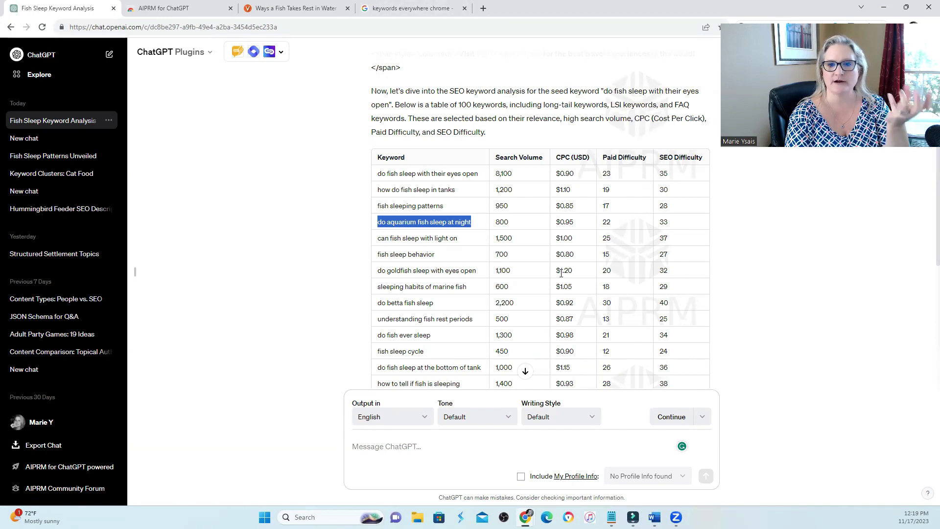
left_click(403, 10)
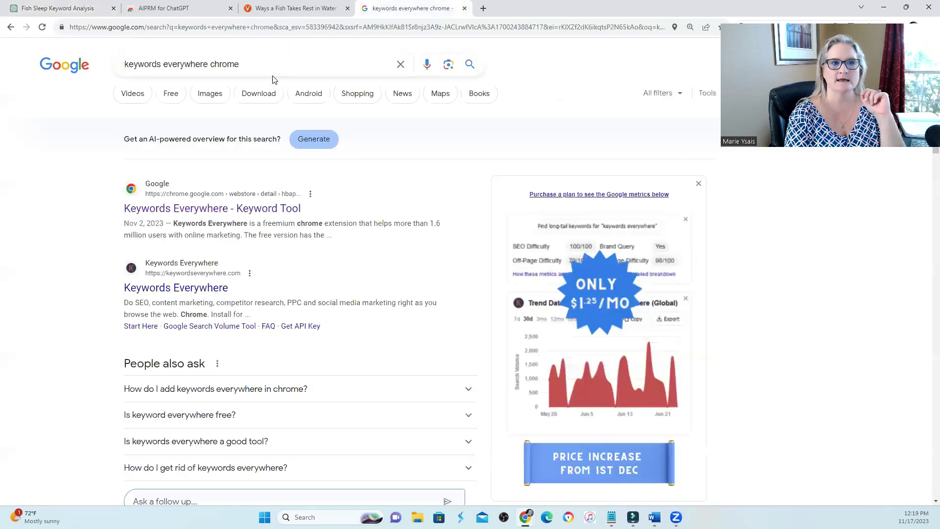
left_click_drag(271, 76, 105, 77)
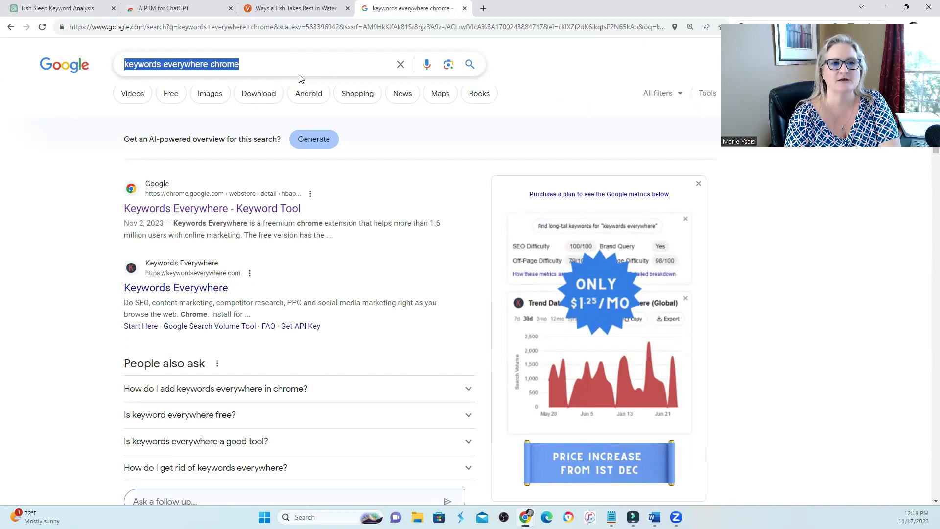
left_click(74, 6)
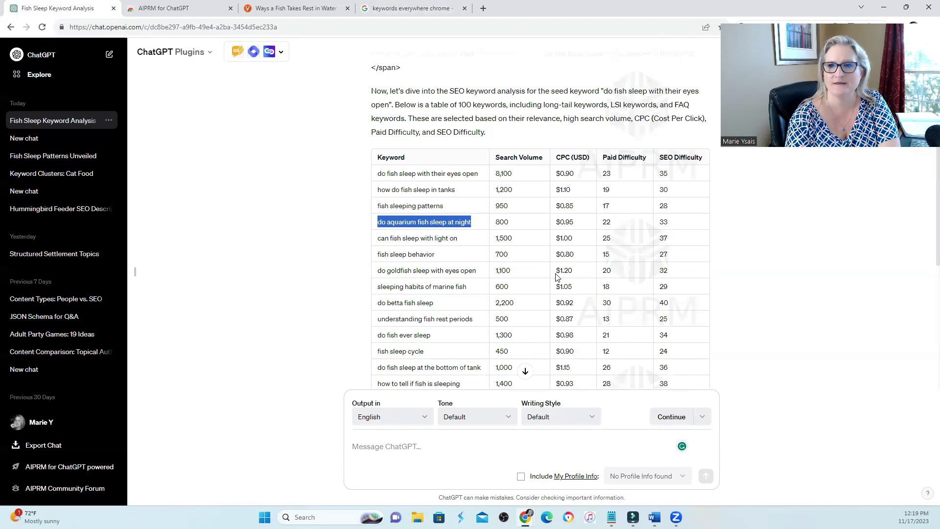
left_click_drag(377, 174, 495, 178)
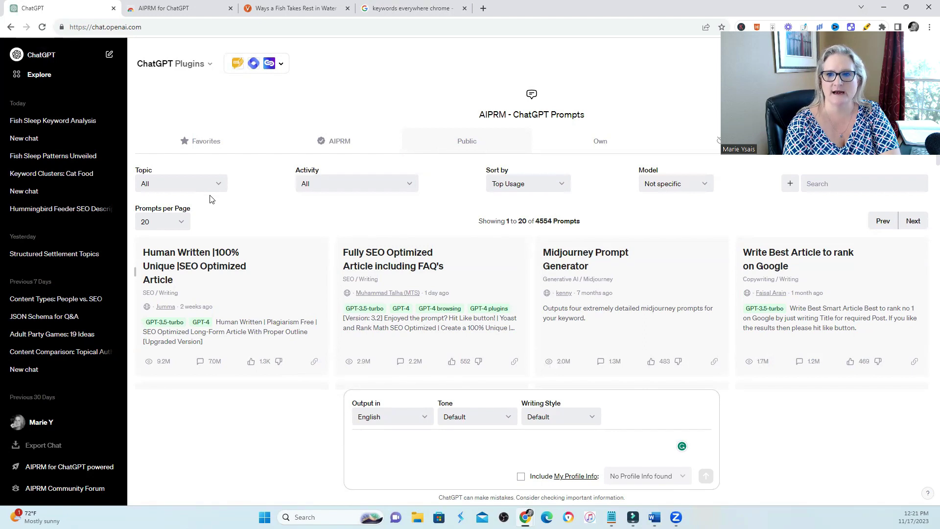
Narrow the public library from 4,554 prompts to the SEO topic's 999 prompts
left_click_drag(582, 224, 537, 223)
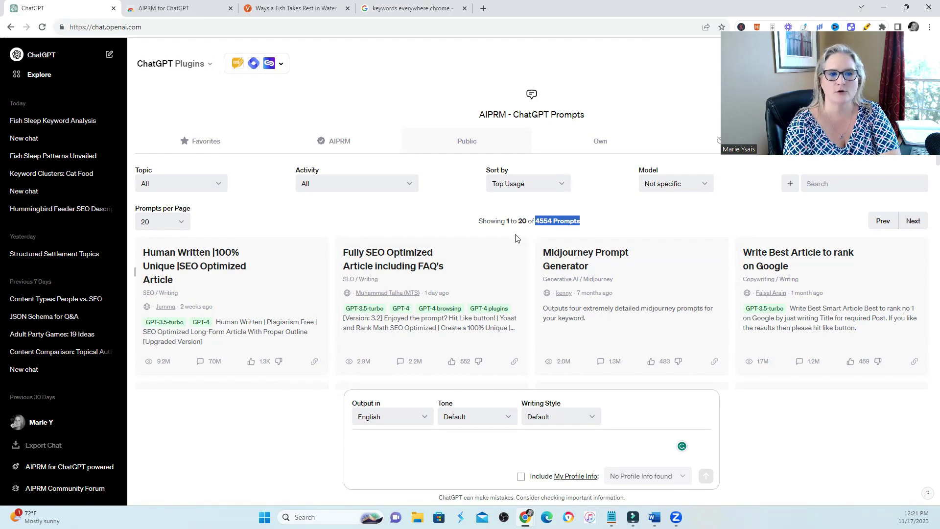
left_click(164, 184)
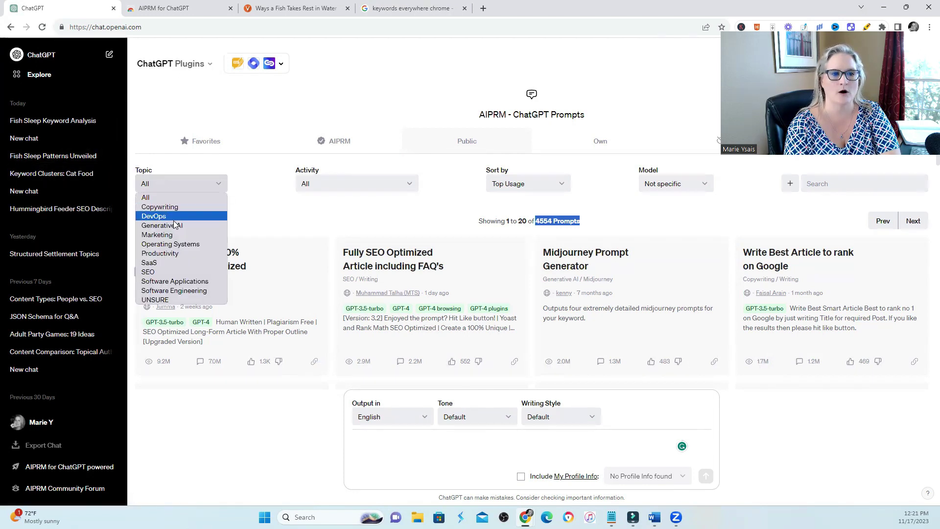
left_click(148, 272)
scroll(688, 371, "down", 10)
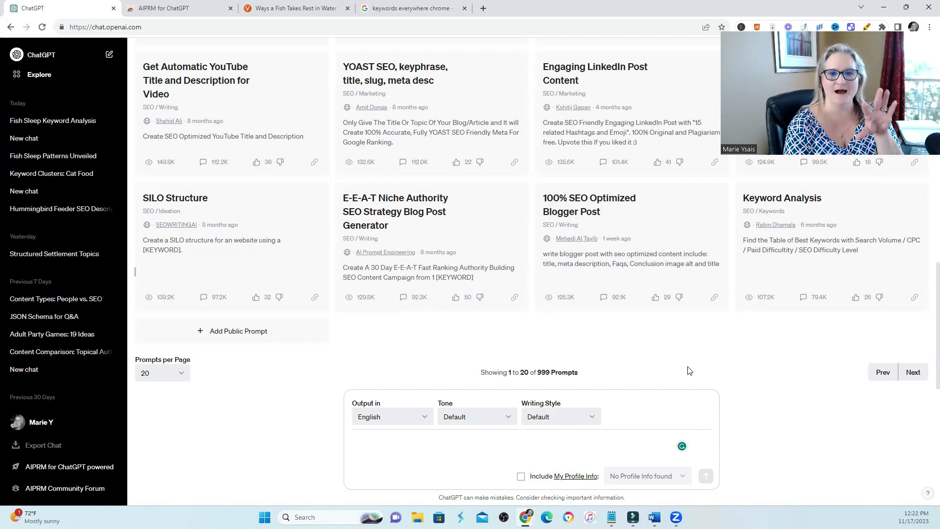